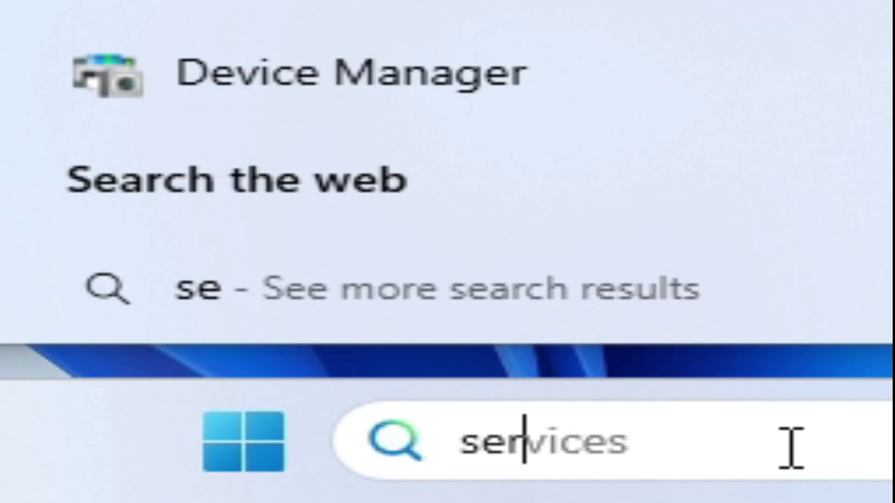
type("vices")
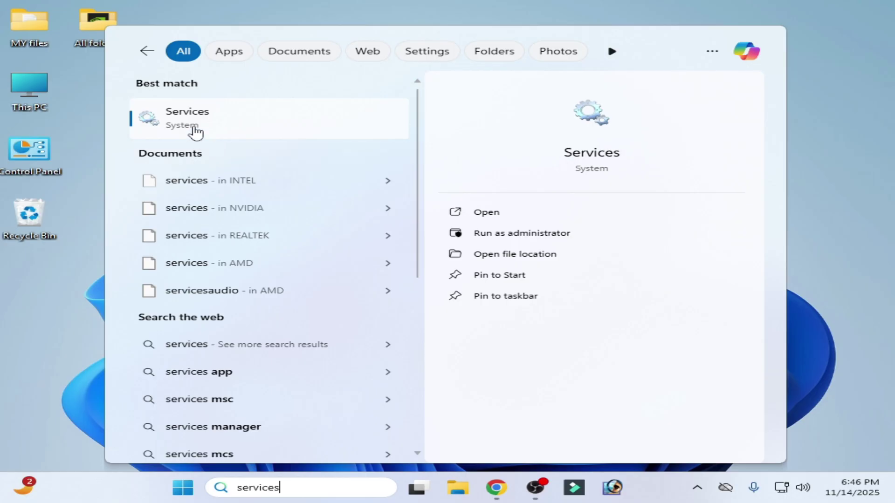
- Open Services, set Windows Update's startup type to Disabled and stop the service
left_click(189, 120)
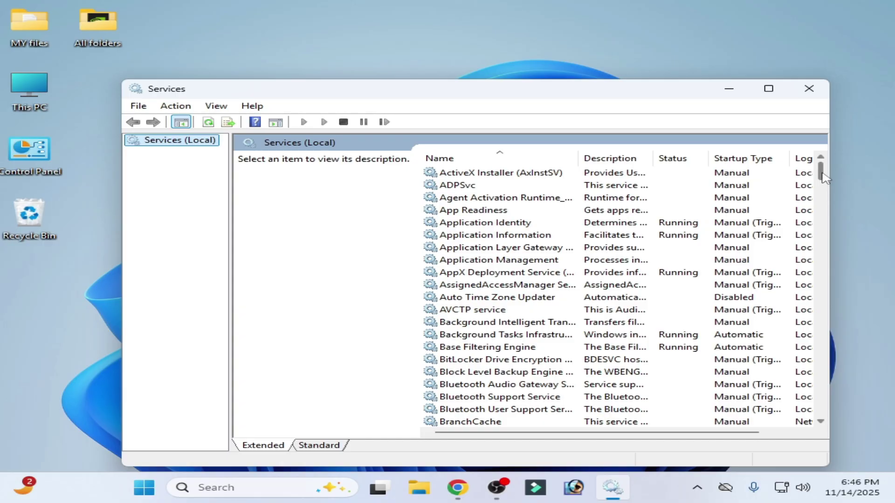
left_click_drag(824, 173, 825, 398)
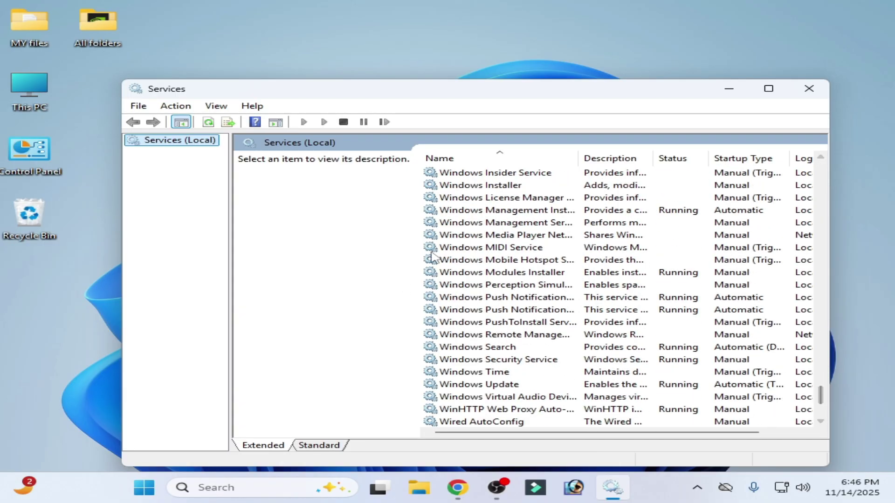
left_click(491, 384)
right_click(492, 384)
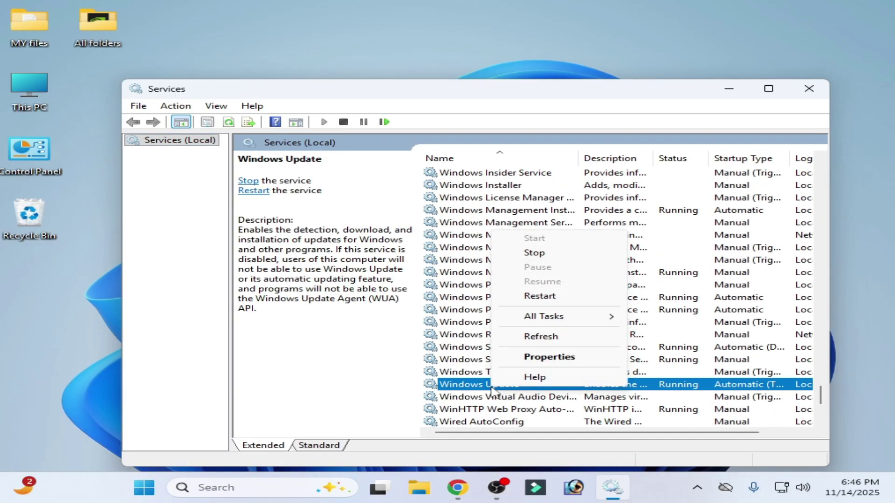
left_click(546, 362)
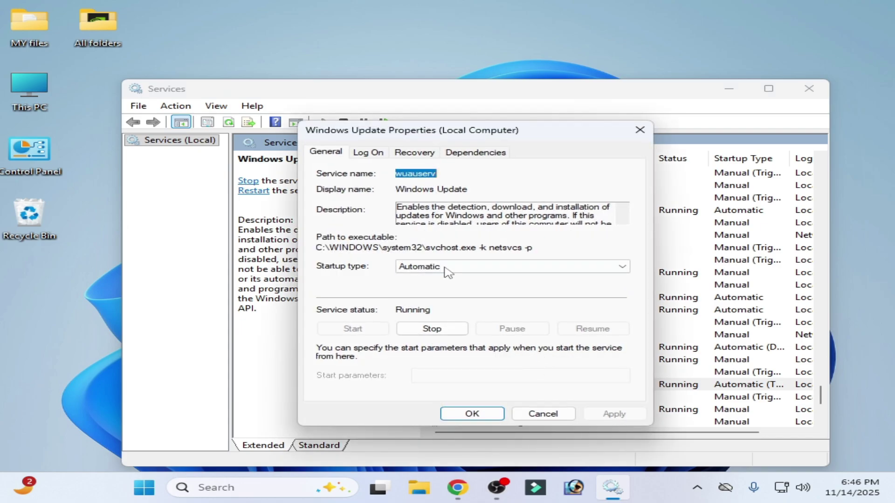
left_click(447, 266)
left_click(426, 309)
left_click(614, 414)
left_click(431, 329)
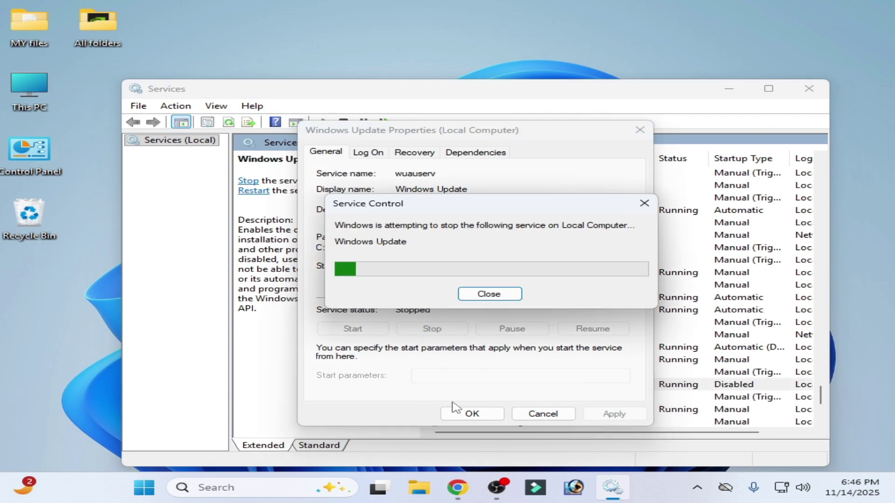
left_click(471, 414)
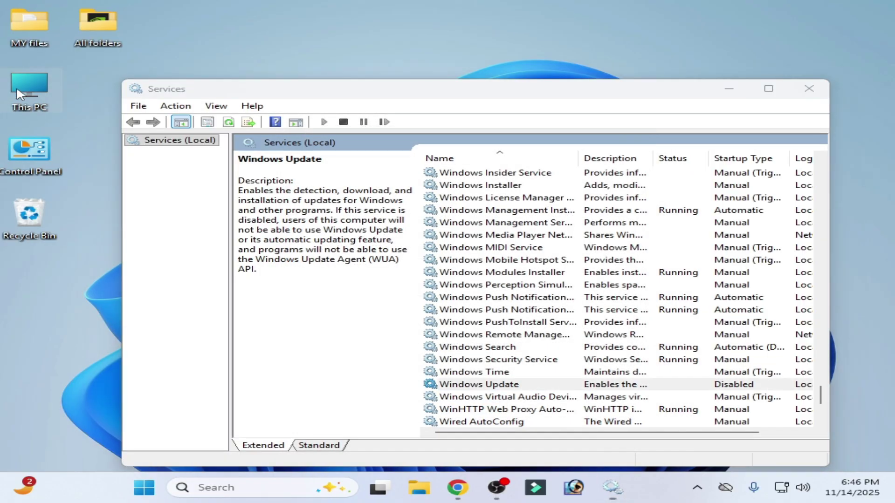
- Browse in File Explorer to C:\Windows\SoftwareDistribution\Download
double_click(29, 88)
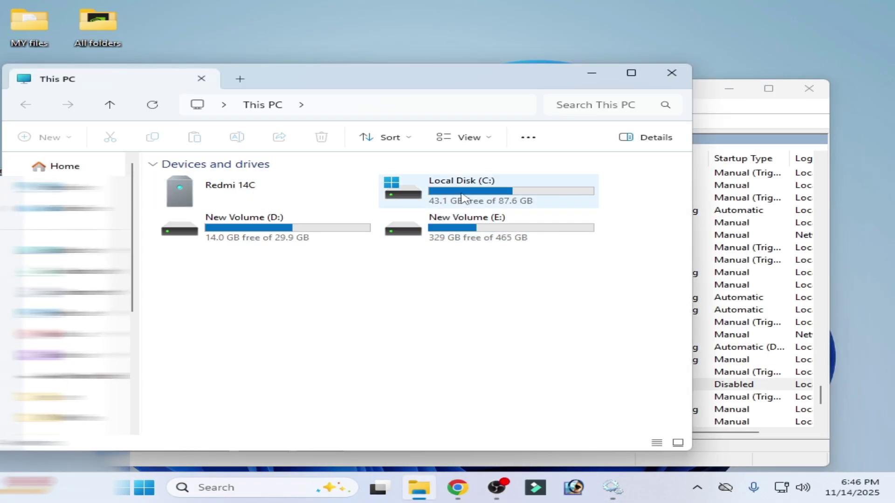
double_click(462, 196)
double_click(216, 276)
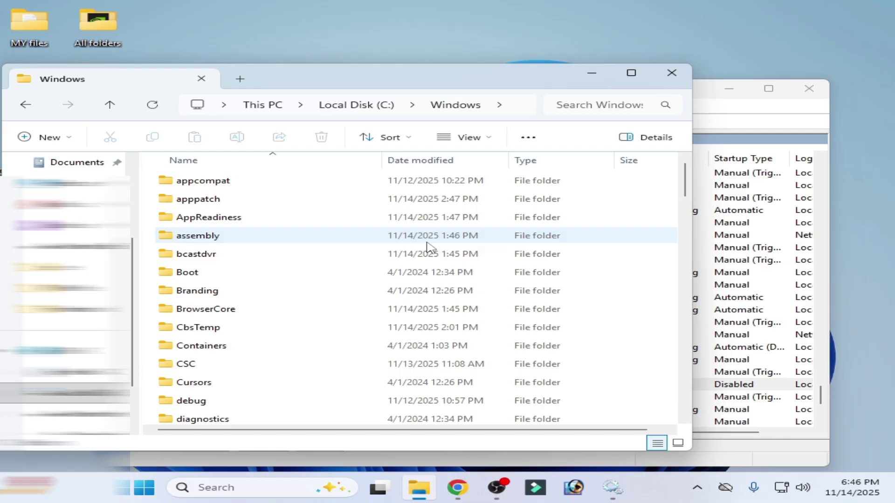
left_click_drag(684, 180, 683, 280)
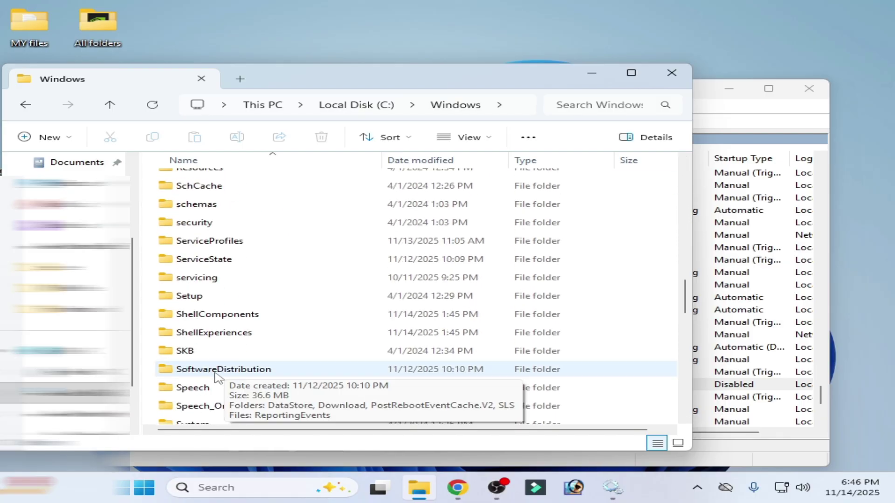
double_click(223, 369)
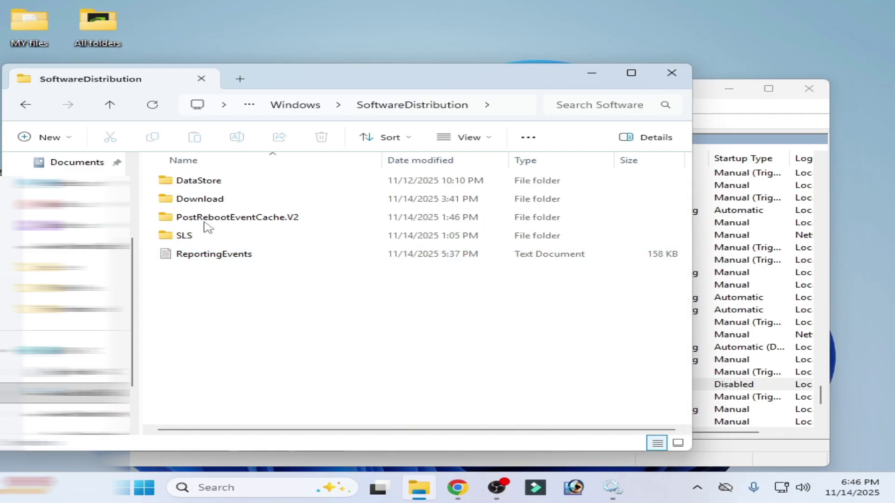
double_click(199, 201)
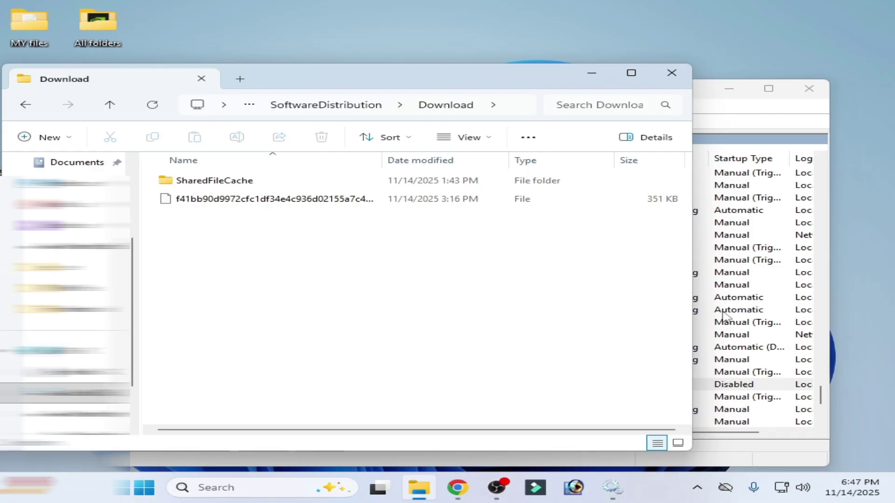
- Select both items in the Download folder and delete them
left_click_drag(210, 252, 231, 178)
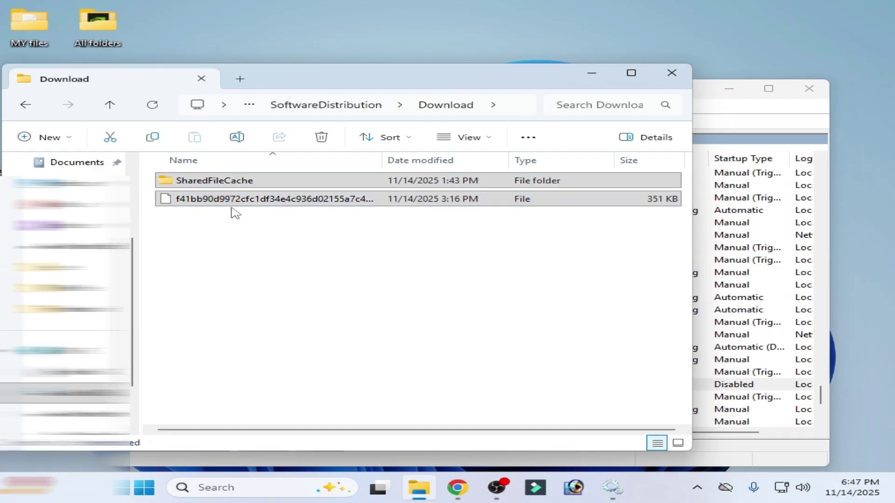
right_click(235, 210)
key("Escape")
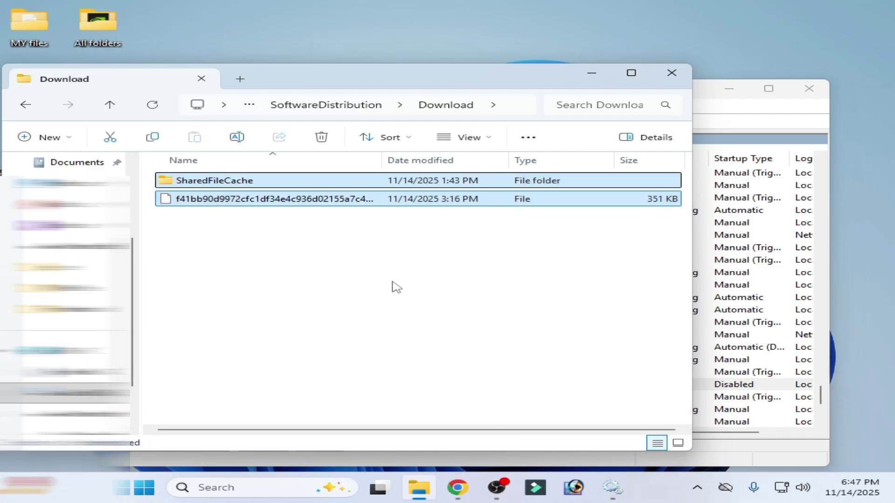
key("Delete")
- Close File Explorer and reach Network Connections via Control Panel's Network and Sharing Center
left_click(672, 73)
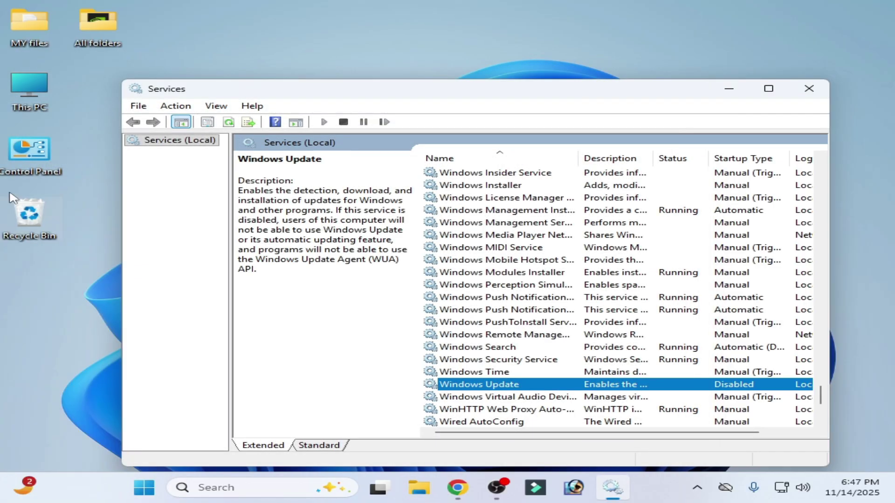
left_click(39, 172)
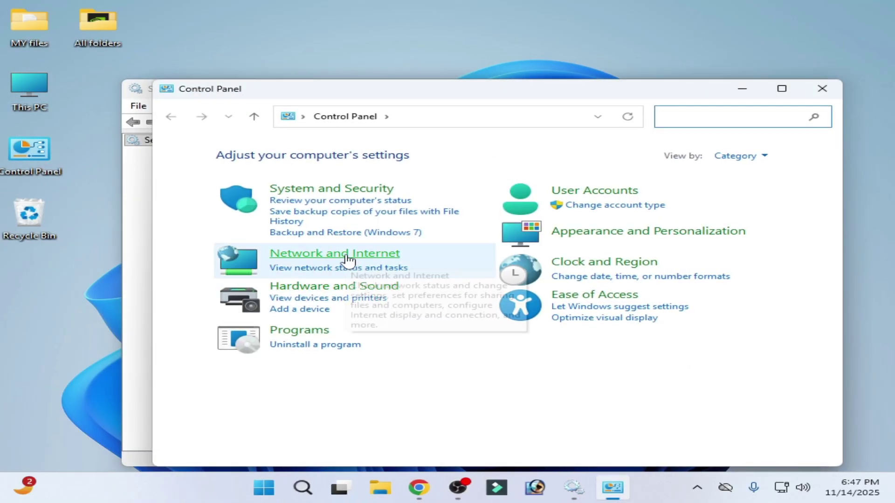
left_click(334, 257)
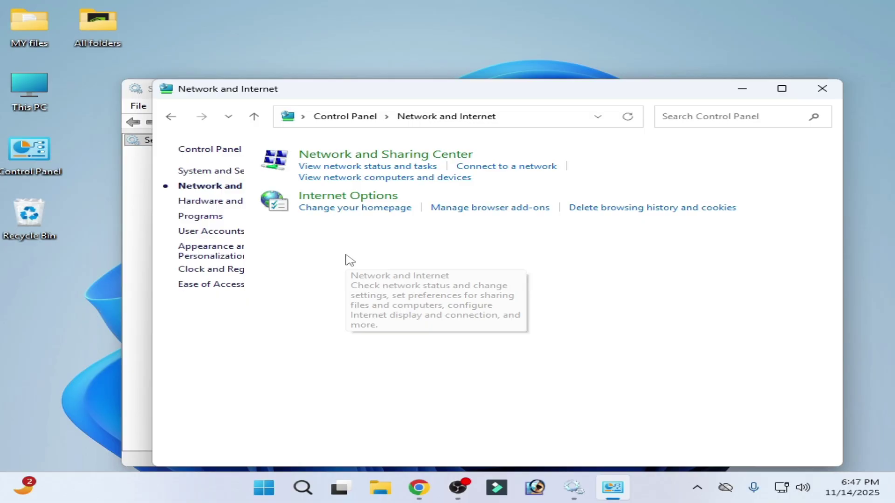
left_click(456, 159)
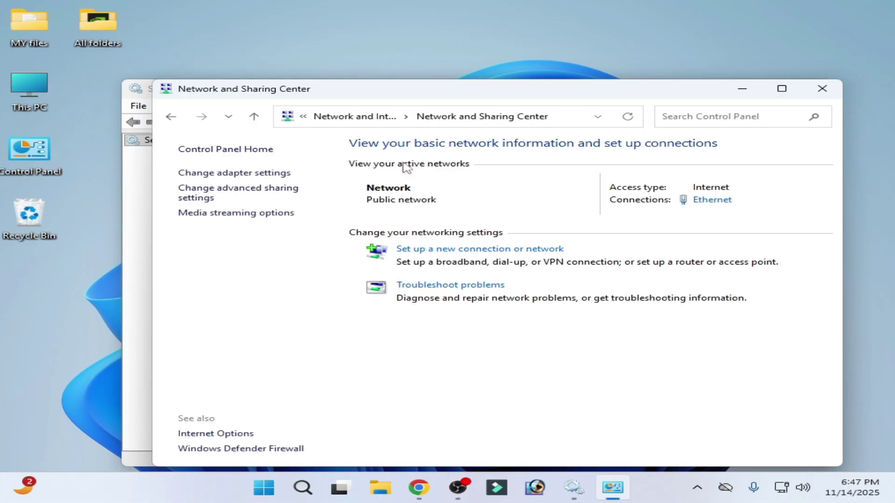
left_click(234, 173)
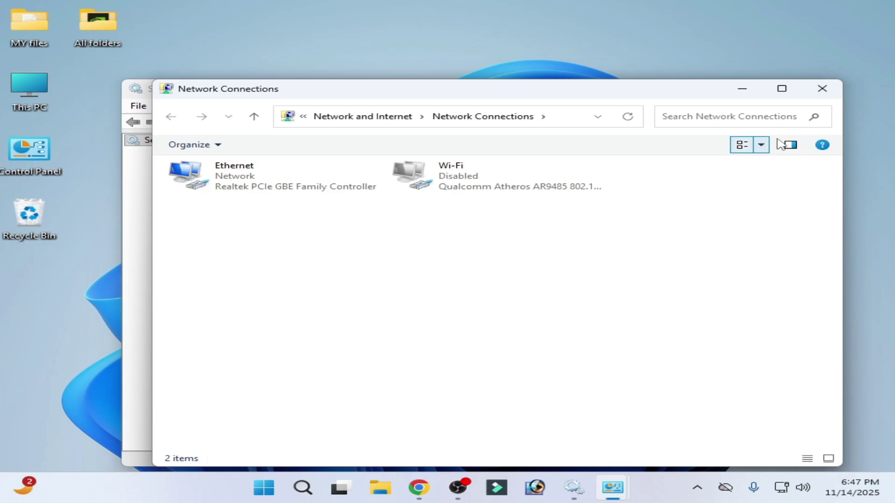
left_click_drag(660, 89, 587, 172)
left_click(691, 94)
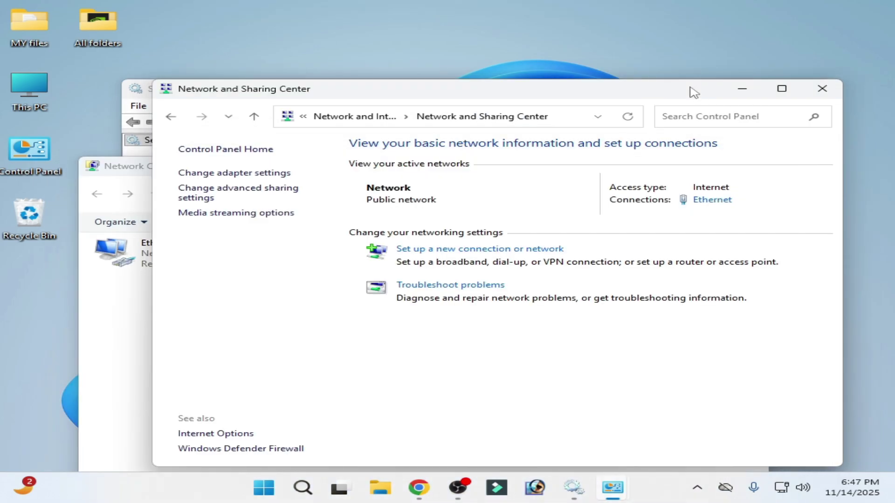
left_click(822, 88)
left_click_drag(399, 167, 435, 147)
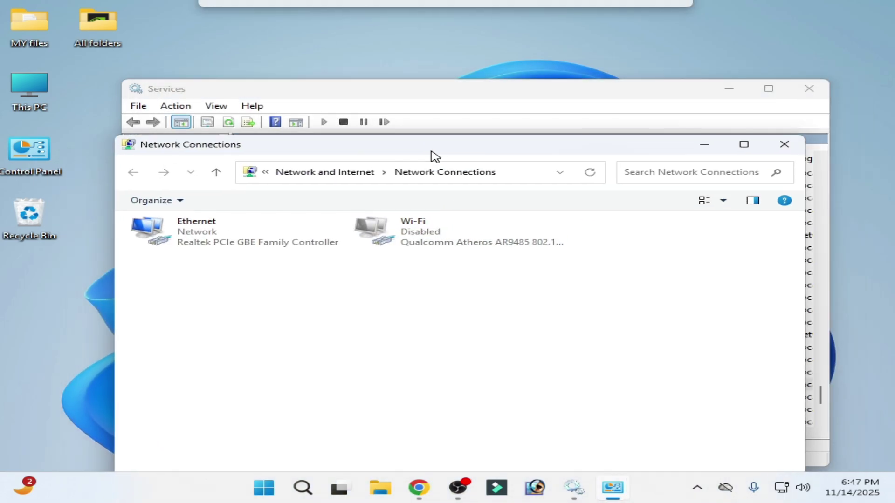
- Disable the Ethernet connection, then enable it again, leaving Wi-Fi disabled
right_click(217, 248)
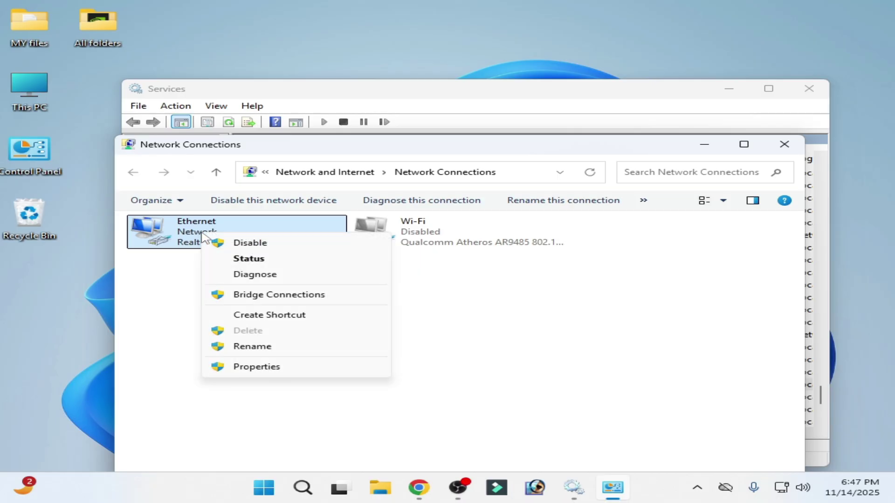
left_click(241, 242)
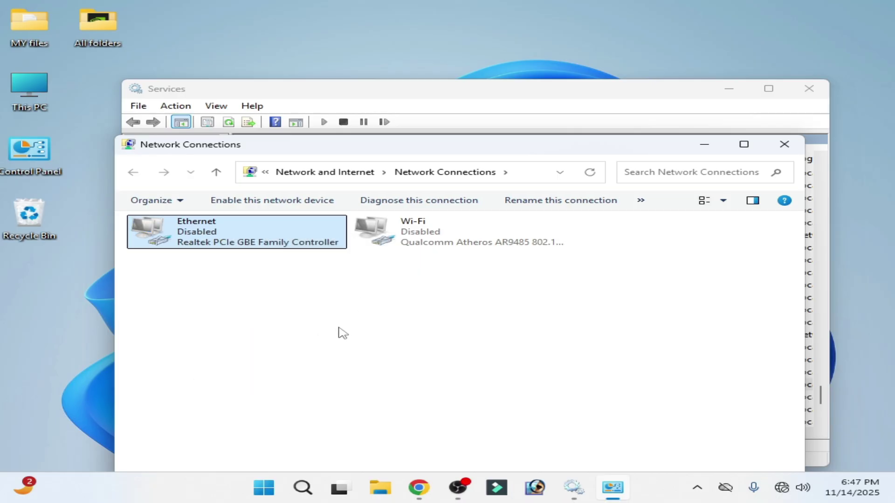
right_click(419, 231)
left_click(461, 244)
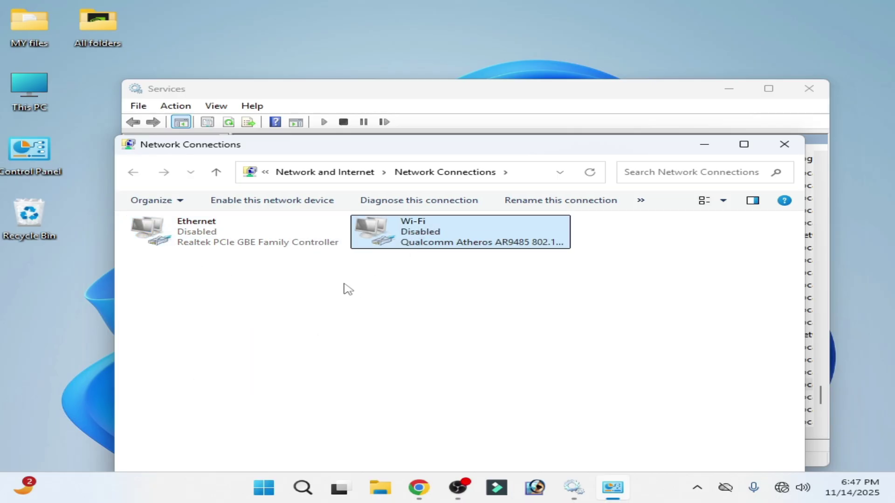
left_click(189, 240)
right_click(188, 240)
left_click(232, 246)
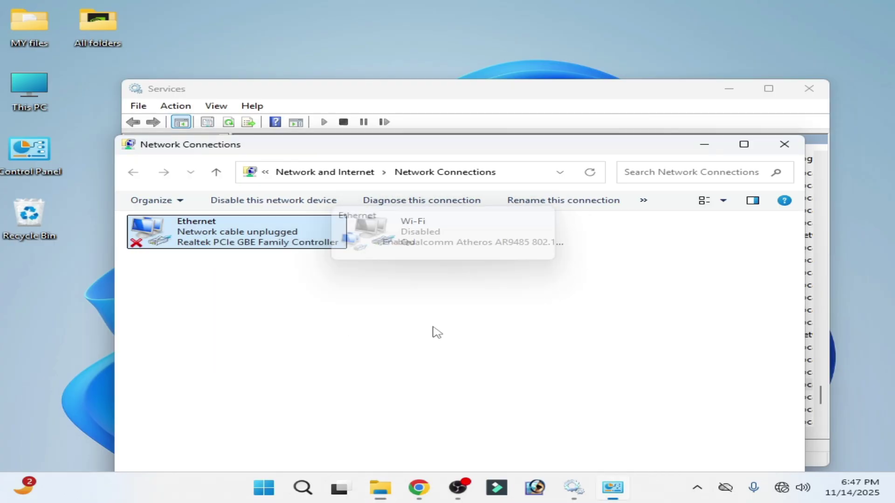
- Close Network Connections, set Windows Update to Automatic and start it, then close Services
left_click(784, 145)
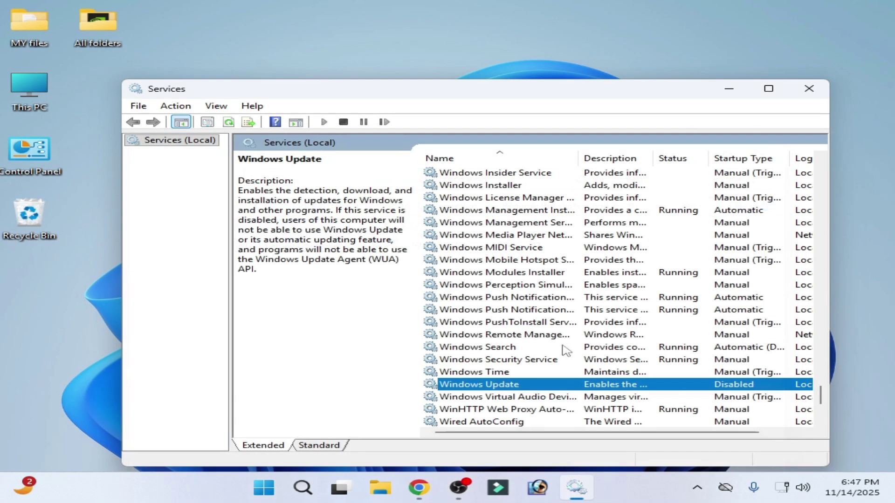
left_click_drag(515, 91, 496, 63)
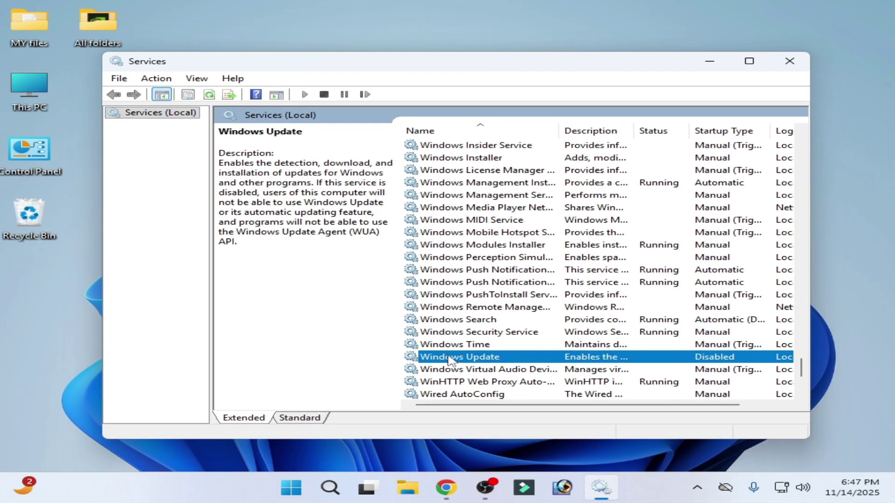
right_click(451, 360)
left_click(513, 324)
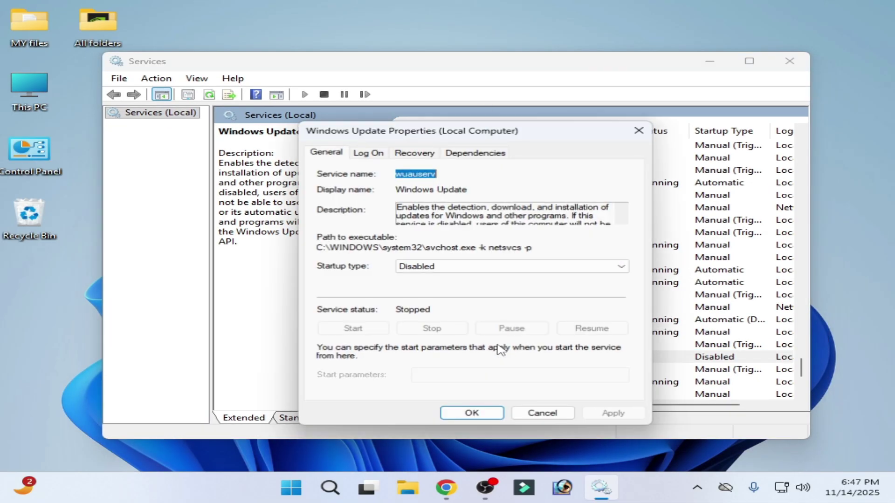
left_click(455, 266)
left_click(427, 287)
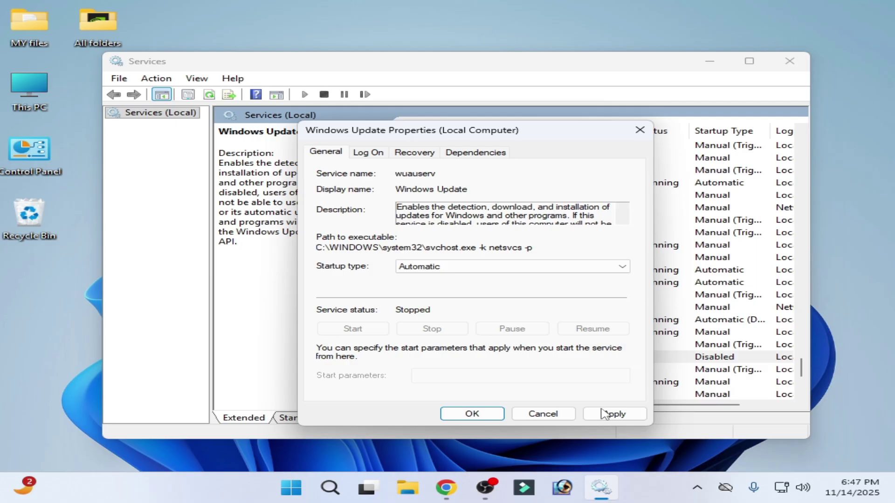
left_click(609, 414)
left_click(353, 329)
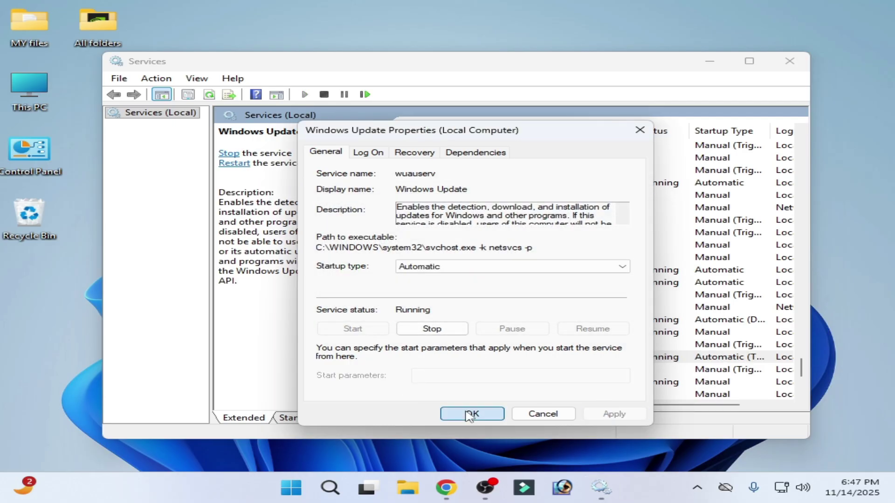
left_click(471, 414)
left_click(790, 61)
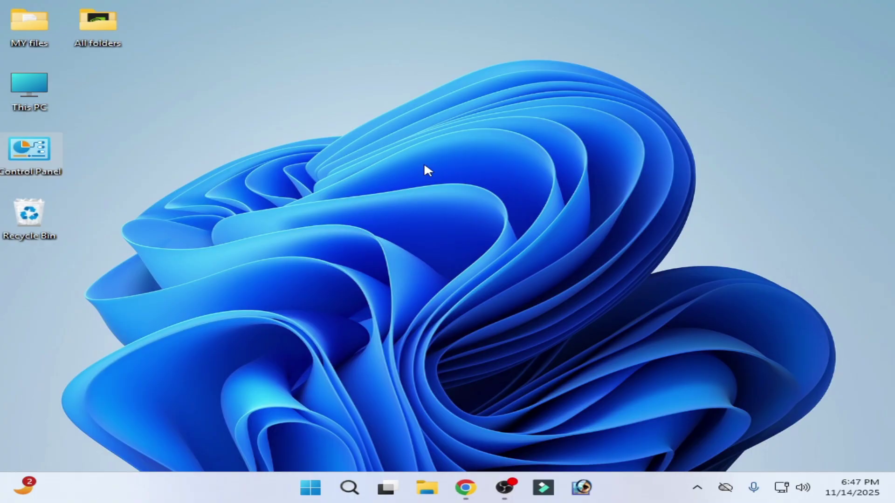
- Search for 'settings' from the taskbar and launch the Settings app
left_click(350, 487)
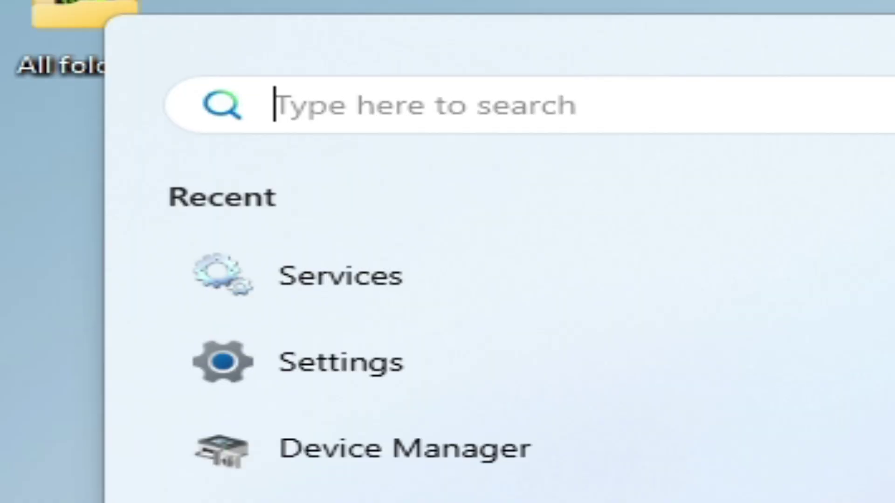
type("se")
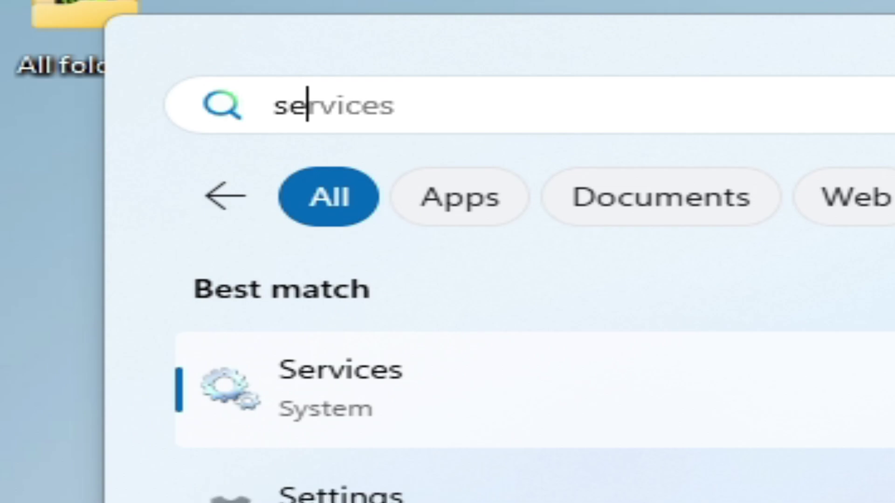
type("ttings")
left_click(392, 412)
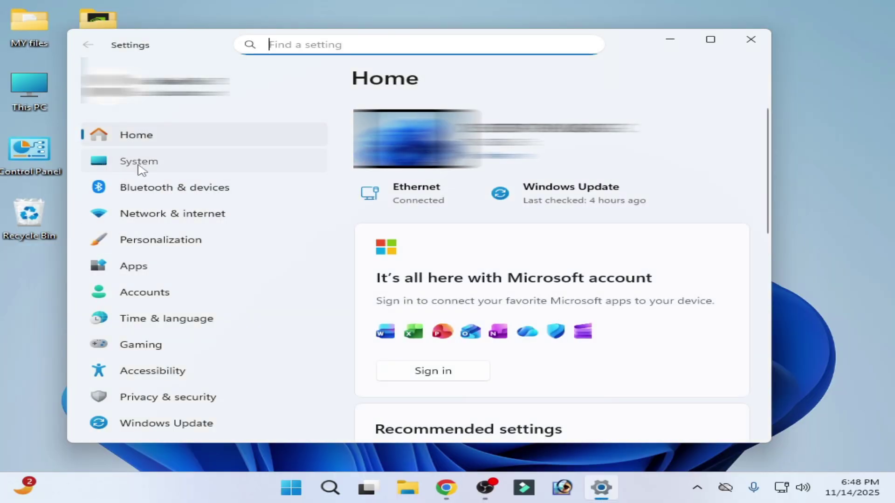
- Start the 'Fix problems using Windows Update' reinstall from System > Recovery and confirm
left_click(139, 167)
scroll(440, 322, "down", 5)
scroll(503, 348, "down", 5)
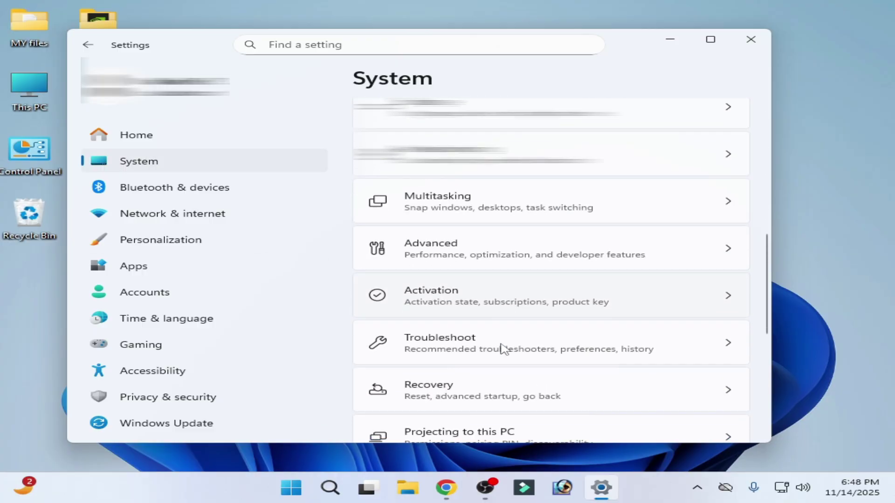
scroll(503, 348, "down", 3)
scroll(518, 311, "up", 2)
left_click(460, 326)
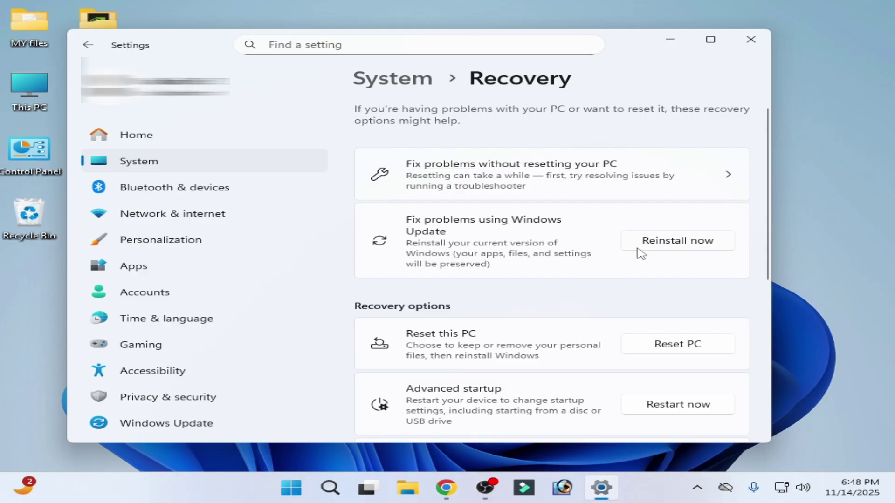
left_click(666, 245)
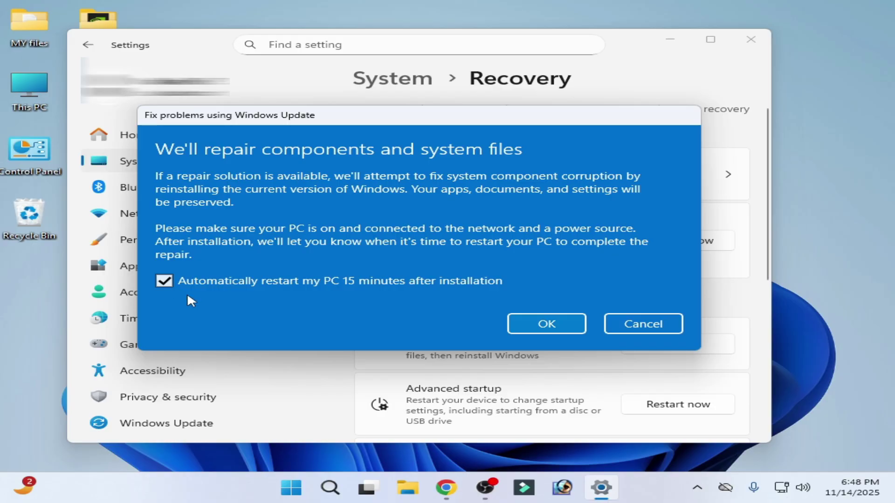
left_click(534, 328)
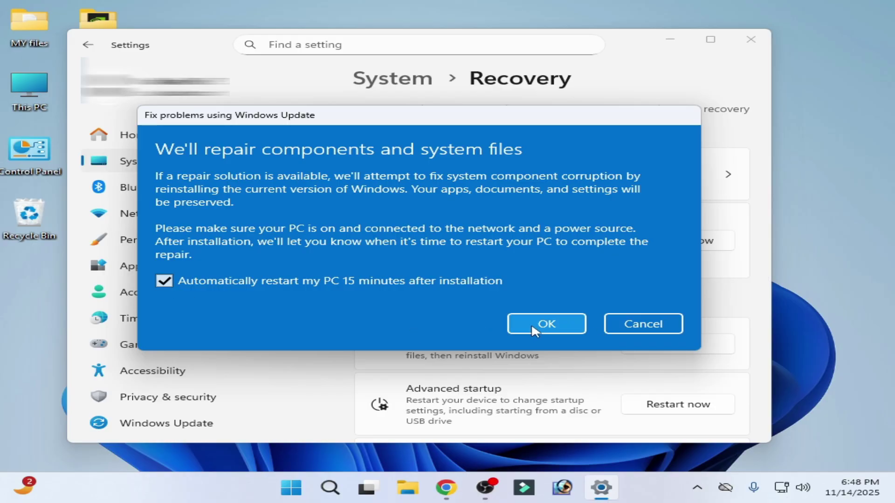